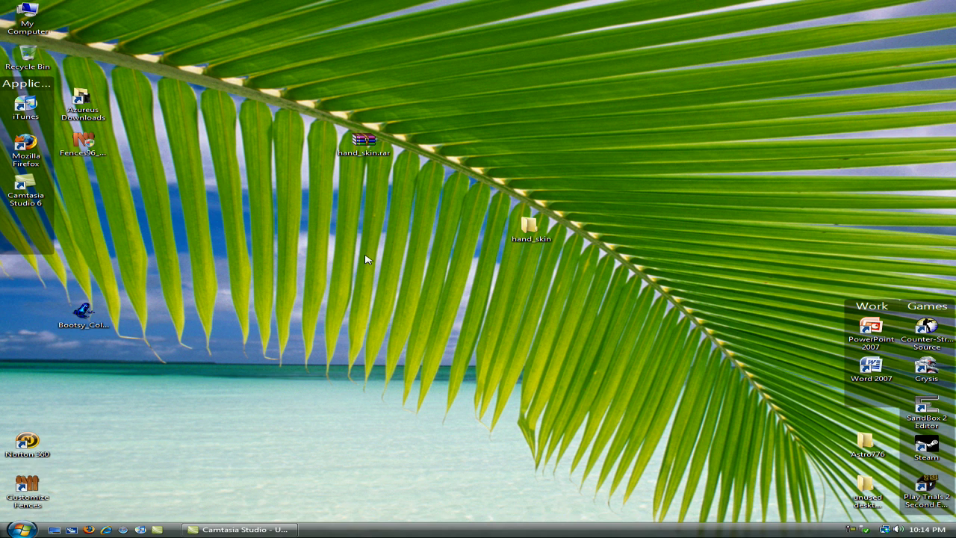
- Nudge the Applications fence right and move Azureus Downloads and its neighbour shortcut out to the right
{"action": "left_click_drag", "start_coordinate": [11, 89], "coordinate": [84, 83]}
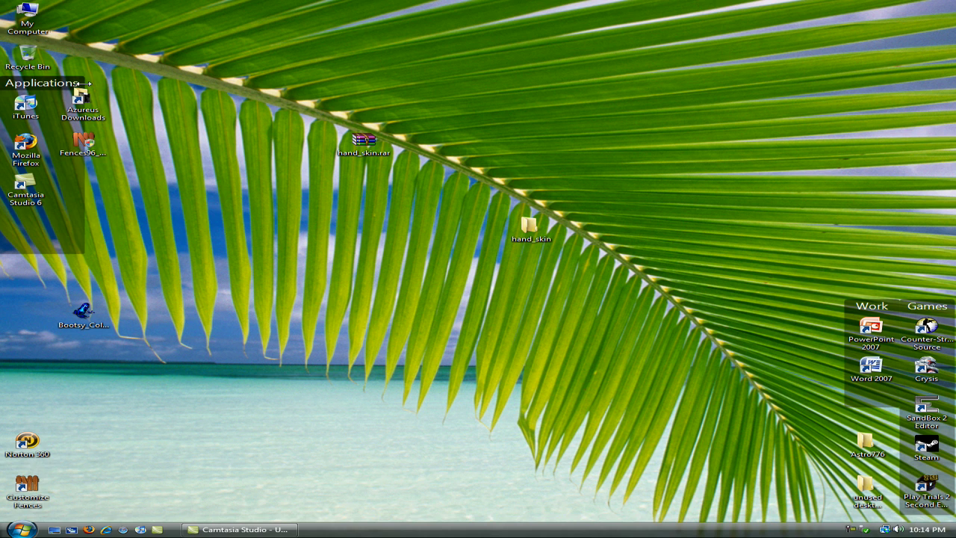
{"action": "left_click_drag", "start_coordinate": [156, 192], "coordinate": [81, 103]}
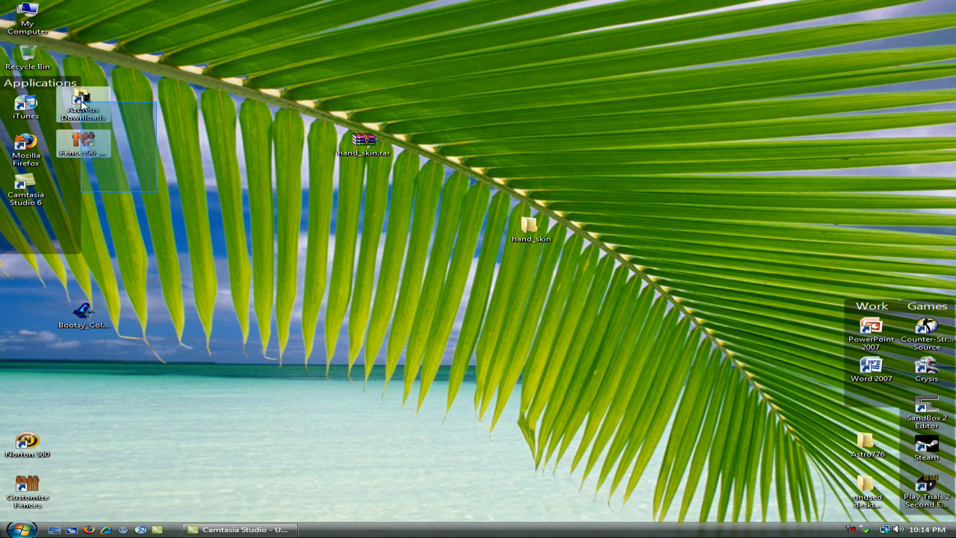
{"action": "left_click", "coordinate": [296, 242]}
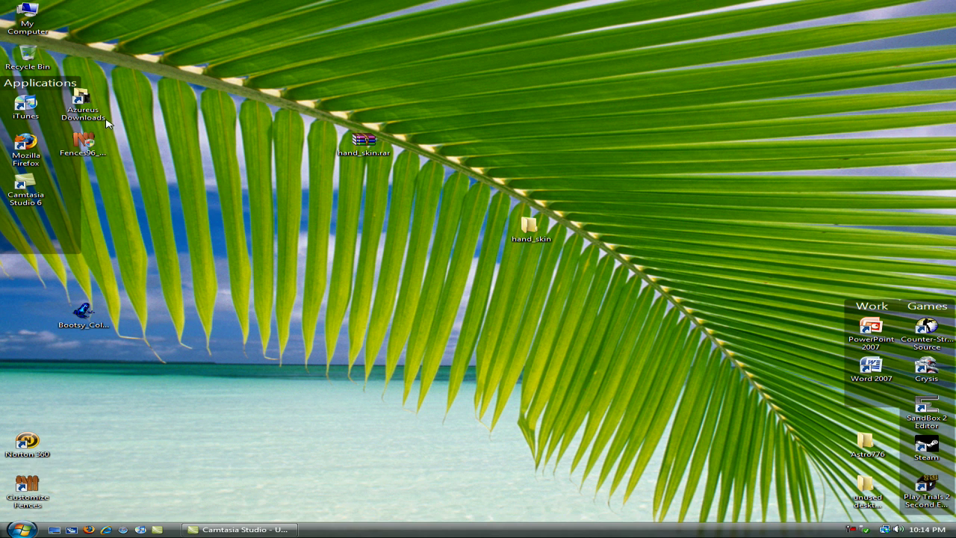
{"action": "mouse_move", "coordinate": [142, 165]}
{"action": "left_mouse_down"}
{"action": "mouse_move", "coordinate": [59, 87]}
{"action": "mouse_move", "coordinate": [140, 101]}
{"action": "left_mouse_up"}
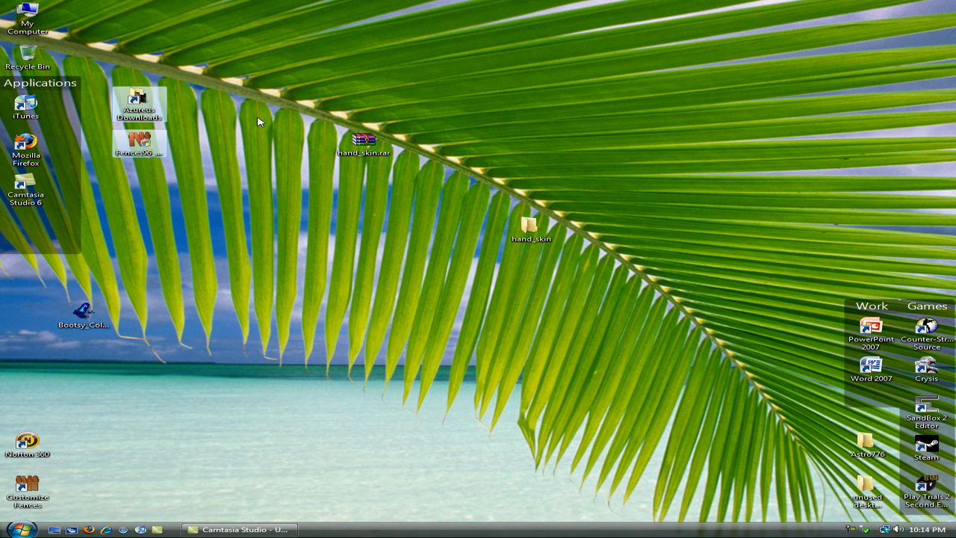
{"action": "left_click", "coordinate": [221, 82]}
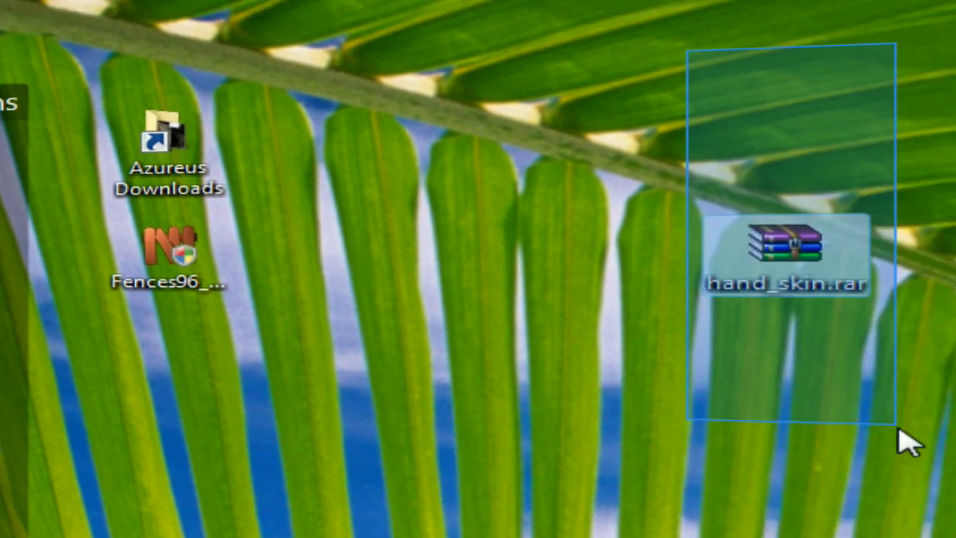
- Rubber-band select My Computer and Recycle Bin to bring up the new-fence offer
{"action": "left_click_drag", "start_coordinate": [951, 11], "coordinate": [352, 458]}
{"action": "left_click", "coordinate": [258, 517]}
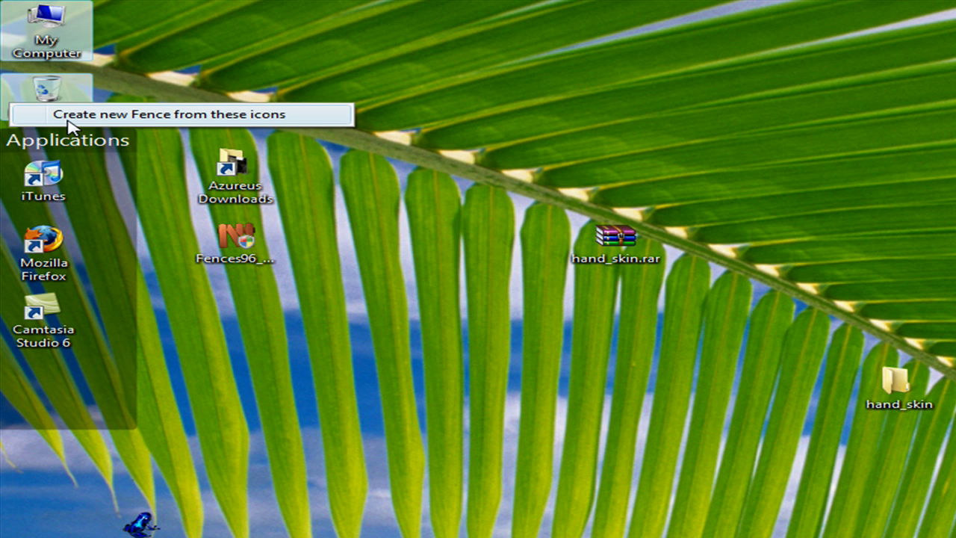
- Build a fence from My Computer and Recycle Bin and name it 'System Navigation'
{"action": "left_click", "coordinate": [71, 119]}
{"action": "type", "text": "S"}
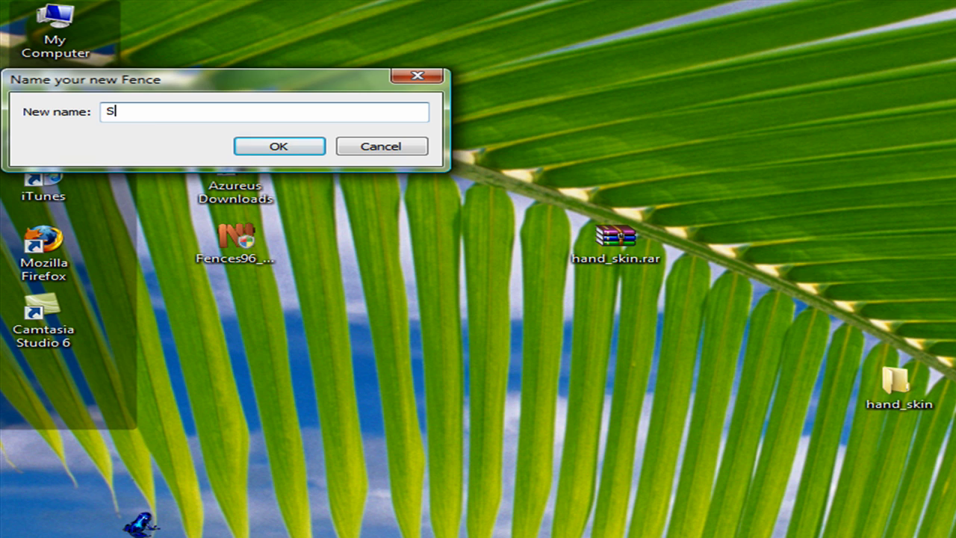
{"action": "key", "text": "BackSpace"}
{"action": "type", "text": "Navigation"}
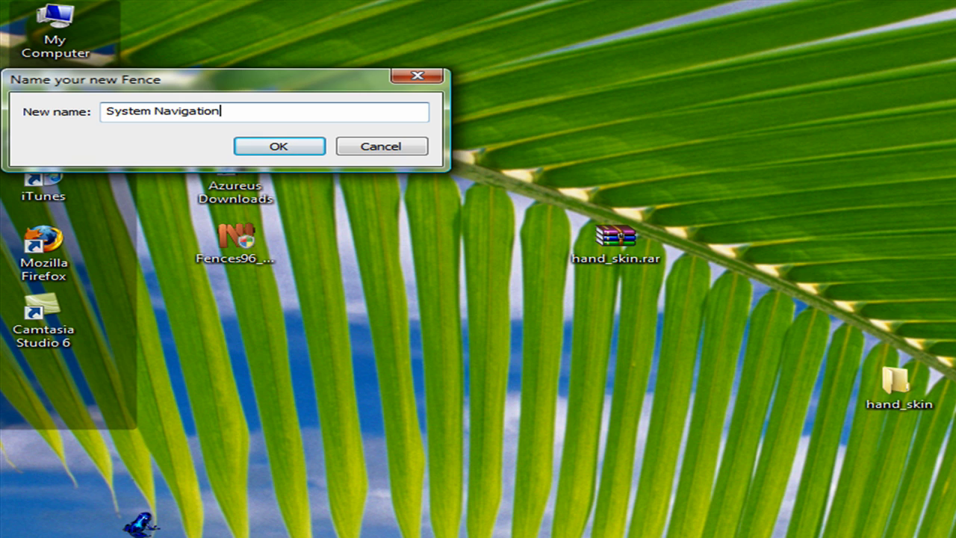
{"action": "key", "text": "Return"}
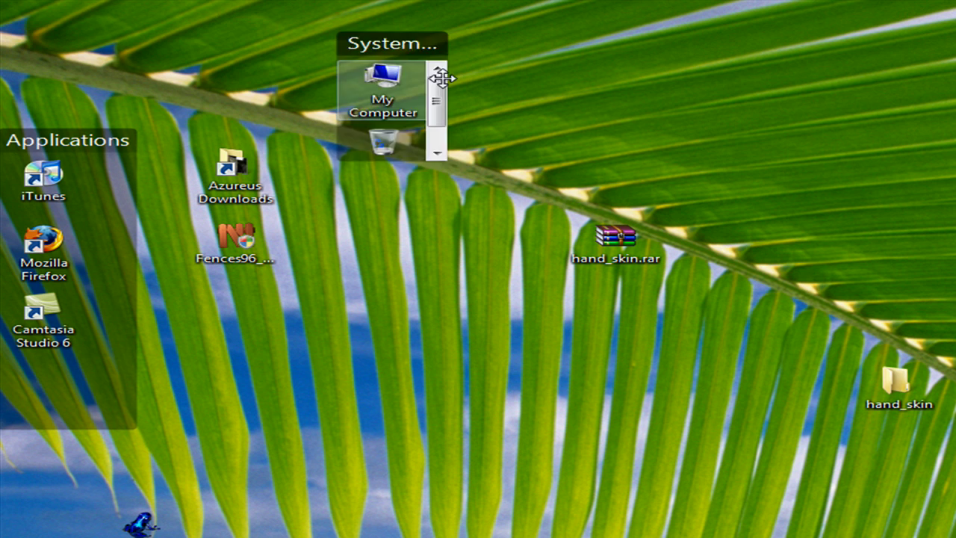
- Move the System Navigation fence to centre, widen it, and drag hand_skin in and back out
{"action": "left_click_drag", "start_coordinate": [92, 7], "coordinate": [620, 532]}
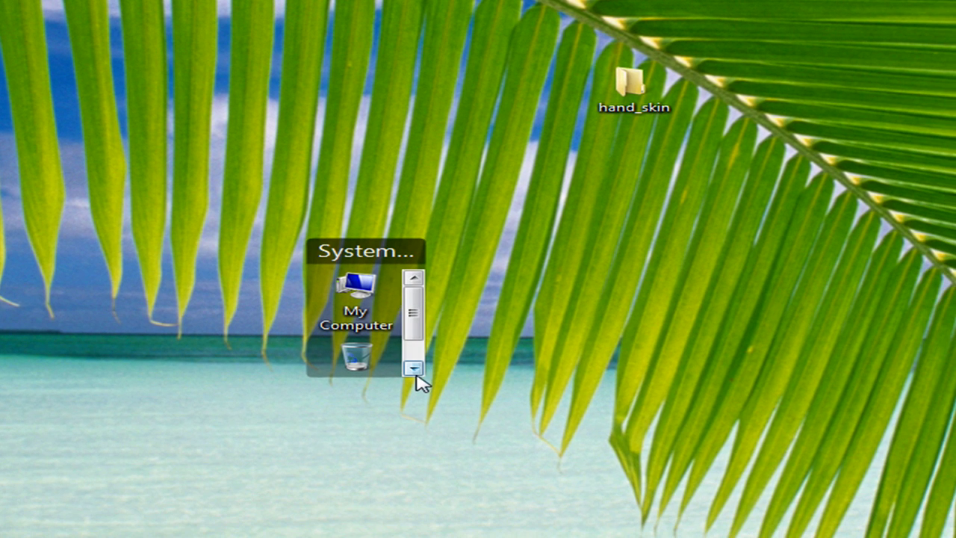
{"action": "left_click", "coordinate": [415, 369]}
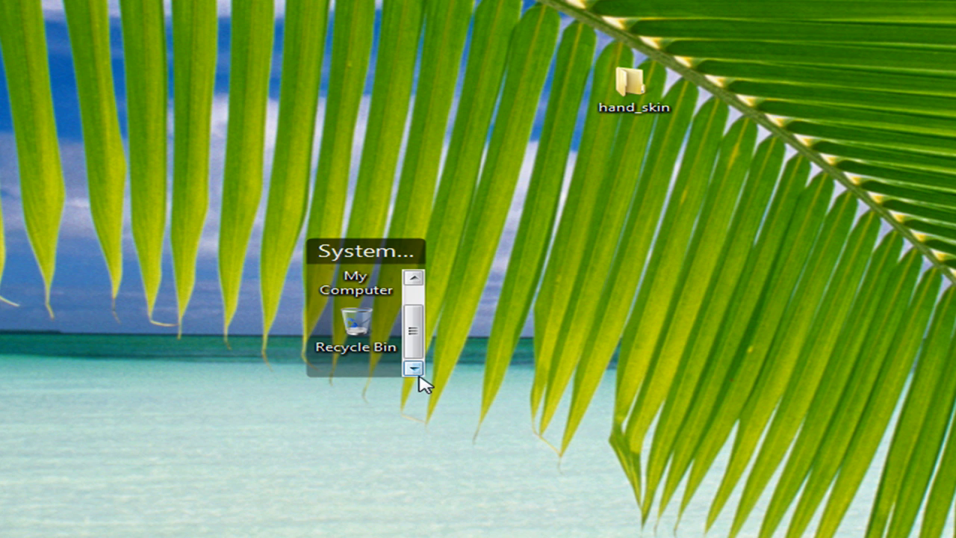
{"action": "mouse_move", "coordinate": [417, 377]}
{"action": "left_mouse_down"}
{"action": "mouse_move", "coordinate": [406, 421]}
{"action": "mouse_move", "coordinate": [413, 425]}
{"action": "mouse_move", "coordinate": [741, 416]}
{"action": "mouse_move", "coordinate": [436, 396]}
{"action": "left_mouse_up"}
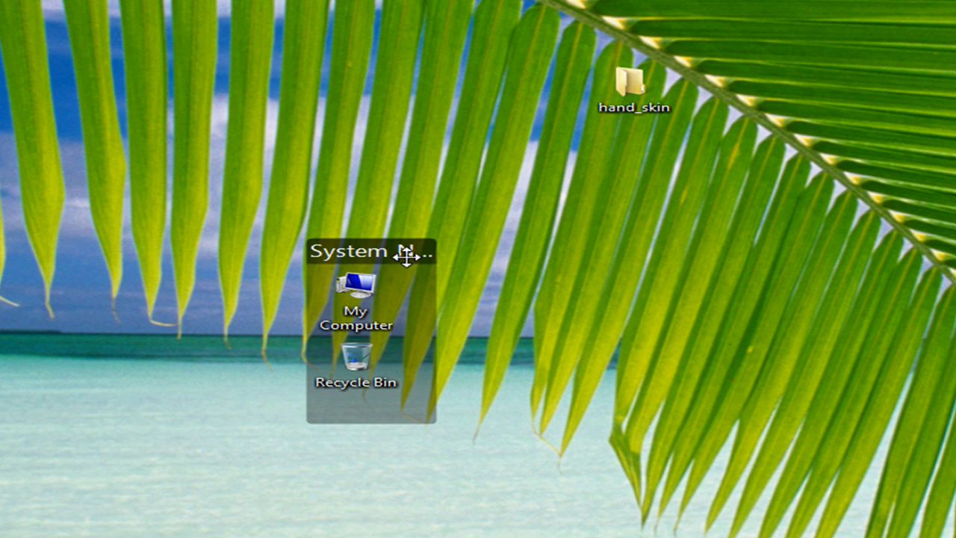
{"action": "mouse_move", "coordinate": [440, 245]}
{"action": "left_mouse_down"}
{"action": "mouse_move", "coordinate": [571, 247]}
{"action": "mouse_move", "coordinate": [553, 247]}
{"action": "left_mouse_up"}
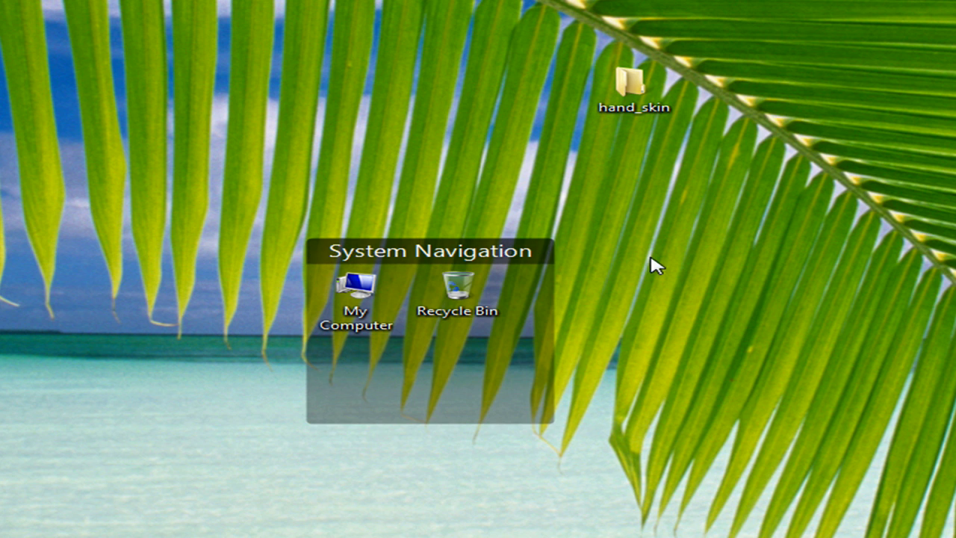
{"action": "left_click_drag", "start_coordinate": [631, 84], "coordinate": [458, 398]}
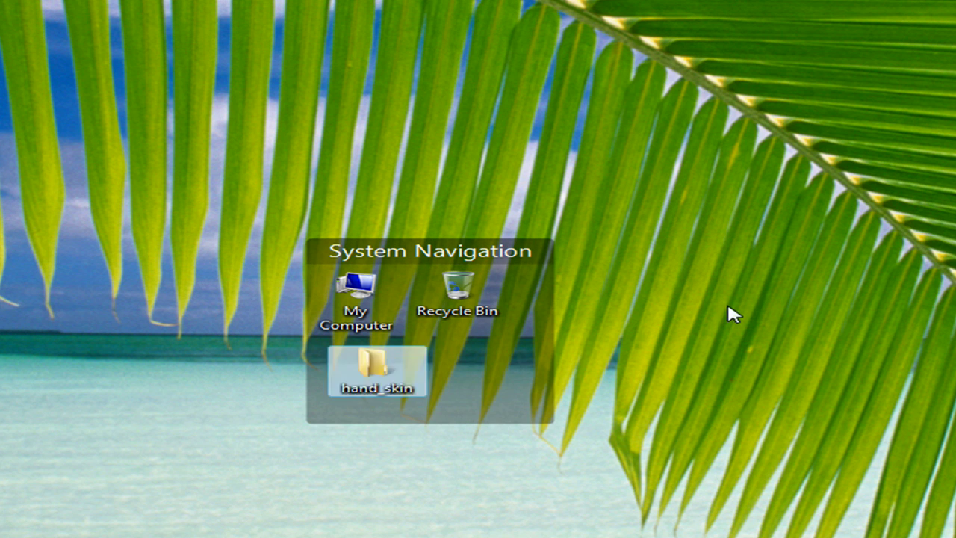
{"action": "mouse_move", "coordinate": [373, 366]}
{"action": "left_mouse_down"}
{"action": "mouse_move", "coordinate": [461, 90]}
{"action": "mouse_move", "coordinate": [433, 44]}
{"action": "left_mouse_up"}
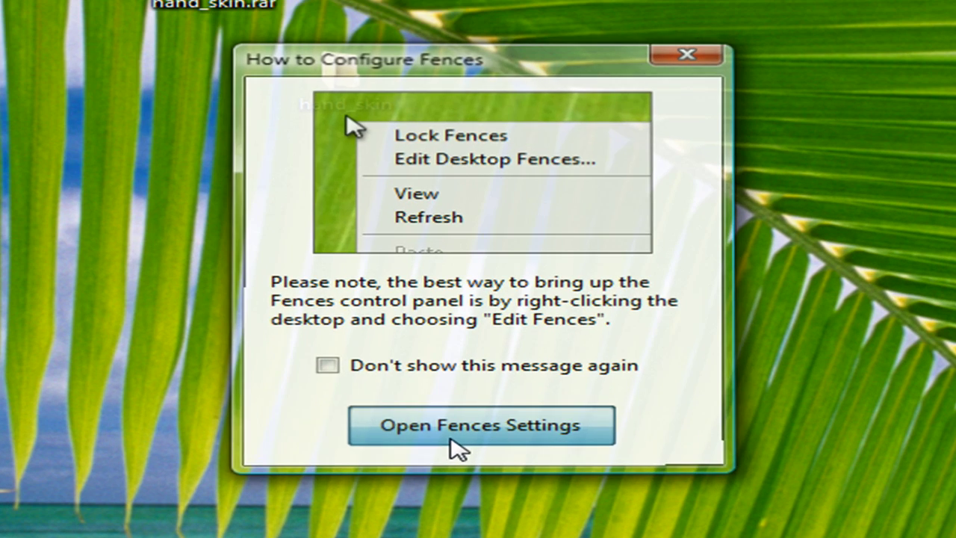
- Trial the Bottom (4 Fences) preset layout, then revert to the Customized Layout
{"action": "left_click", "coordinate": [453, 439]}
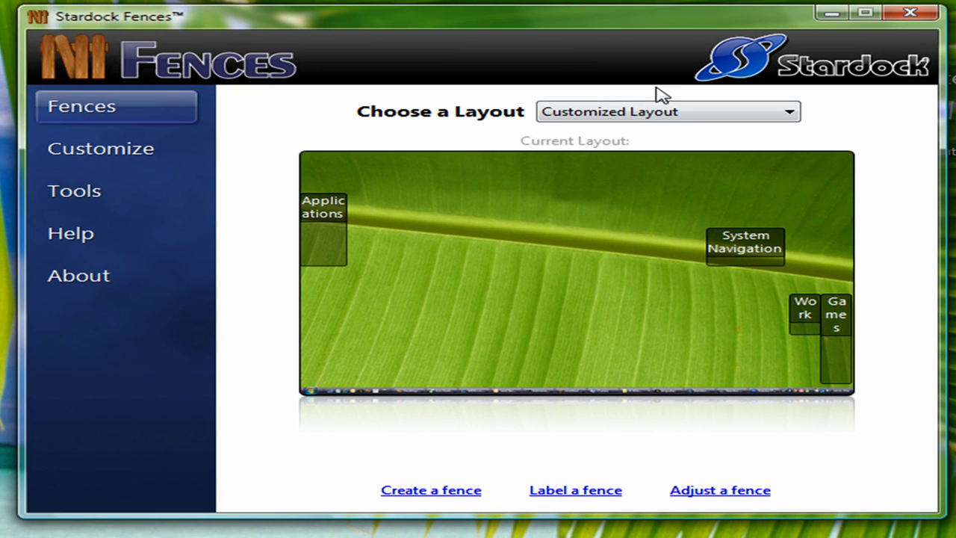
{"action": "left_click", "coordinate": [682, 114]}
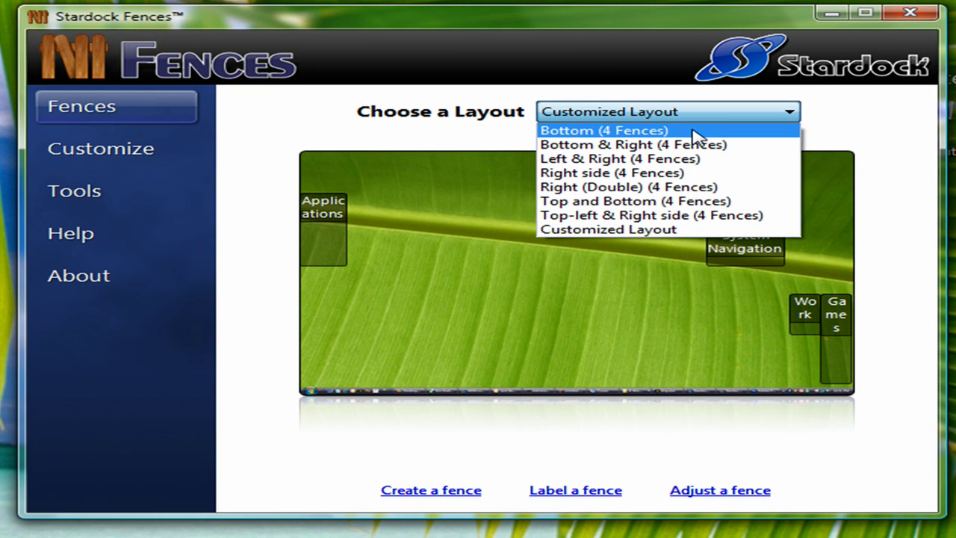
{"action": "left_click", "coordinate": [695, 133]}
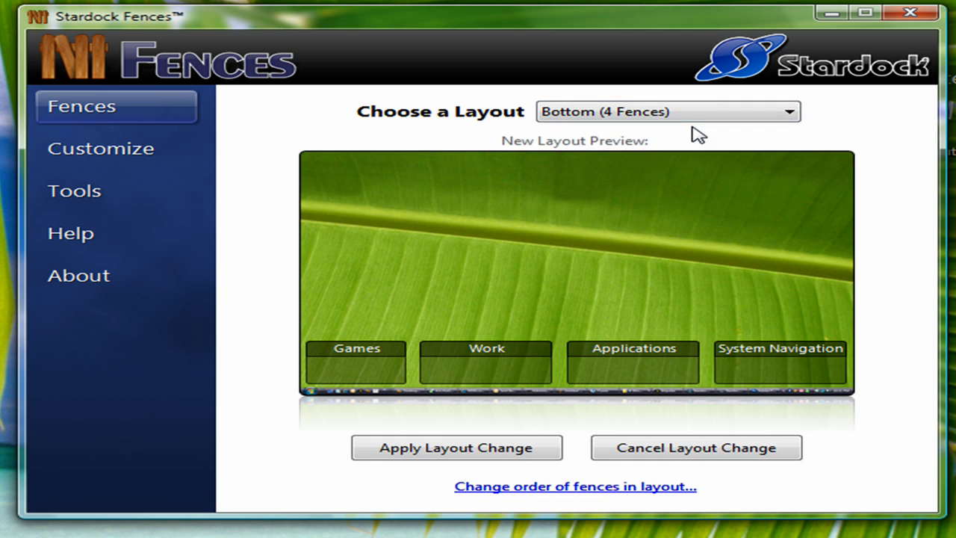
{"action": "left_click", "coordinate": [497, 458]}
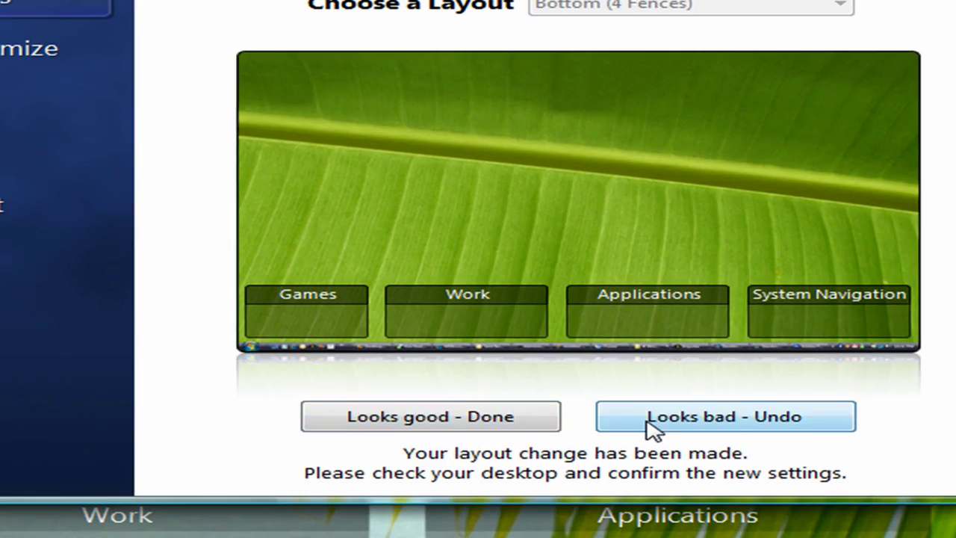
{"action": "left_click", "coordinate": [717, 317]}
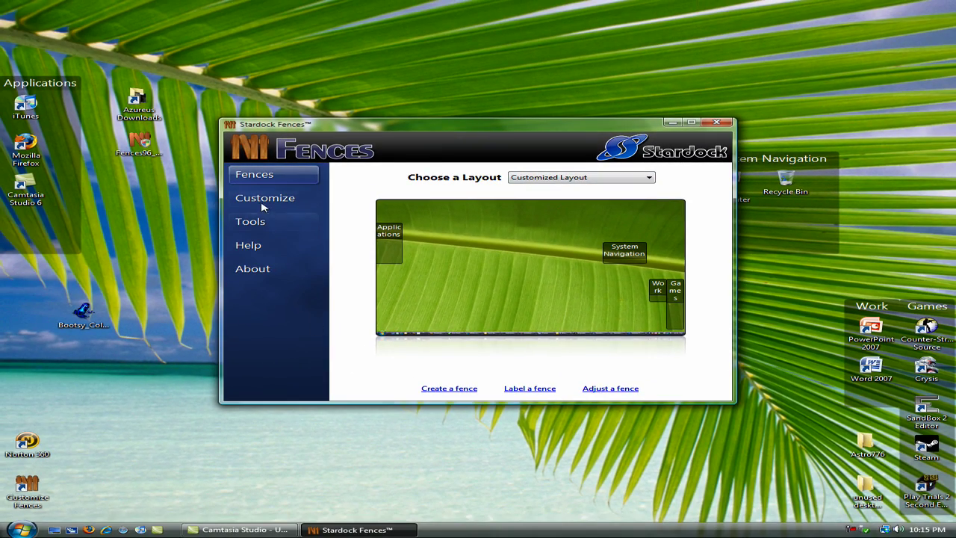
- Set fence transparency to mid-level and enable 'Outline fence areas' and 'Fade out scrollbars when inactive'
{"action": "left_click", "coordinate": [263, 199]}
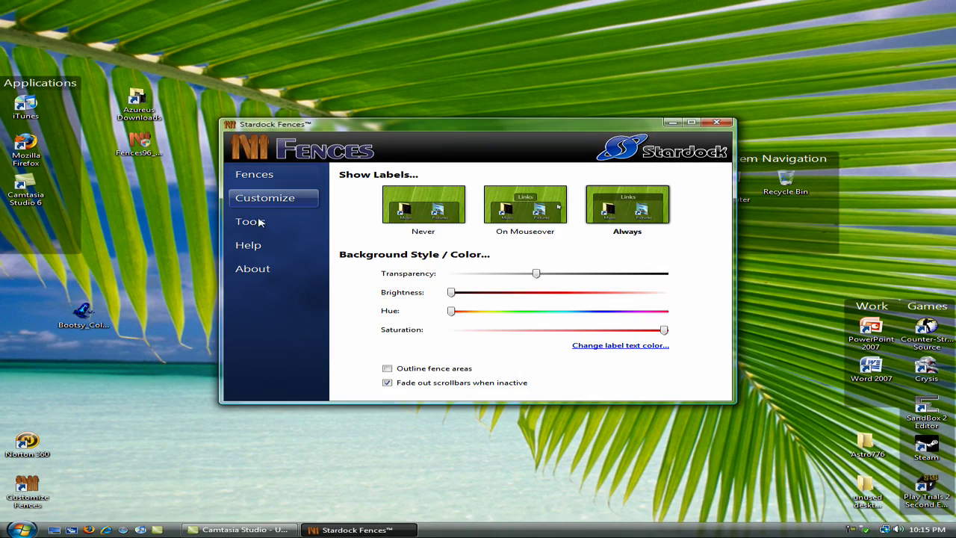
{"action": "mouse_move", "coordinate": [541, 276]}
{"action": "left_mouse_down"}
{"action": "mouse_move", "coordinate": [697, 278]}
{"action": "mouse_move", "coordinate": [147, 287]}
{"action": "left_mouse_up"}
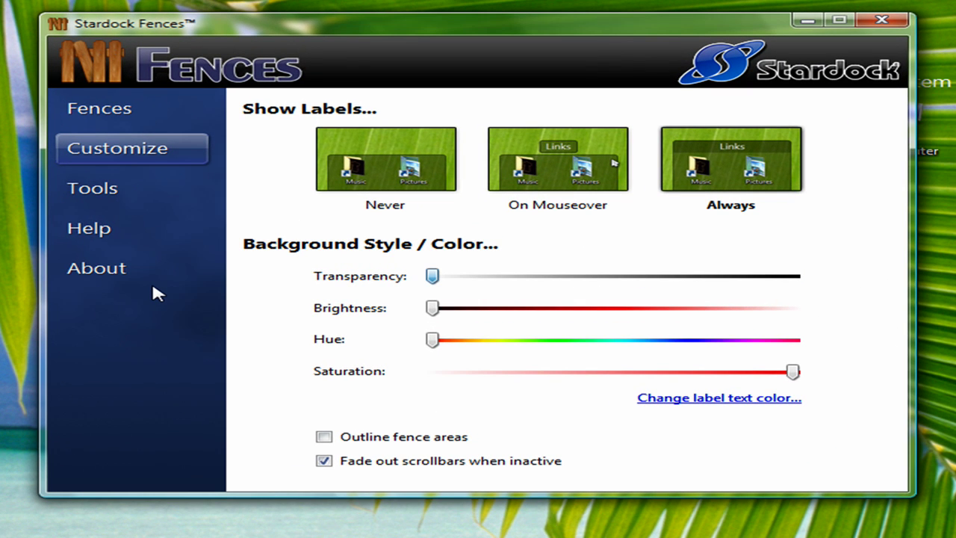
{"action": "mouse_move", "coordinate": [432, 276]}
{"action": "left_mouse_down"}
{"action": "mouse_move", "coordinate": [738, 294]}
{"action": "mouse_move", "coordinate": [536, 278]}
{"action": "left_mouse_up"}
{"action": "left_click", "coordinate": [351, 457]}
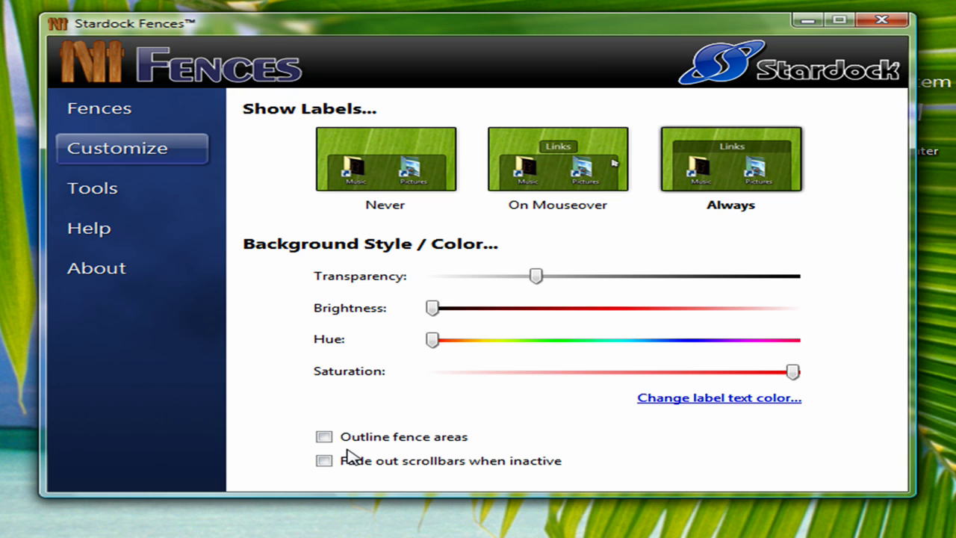
{"action": "left_click", "coordinate": [348, 458]}
{"action": "left_click", "coordinate": [346, 437]}
- Restore the Pre-Install Snapshot, answering No to a new snapshot, then close the reopened snapshot
{"action": "left_click", "coordinate": [101, 193]}
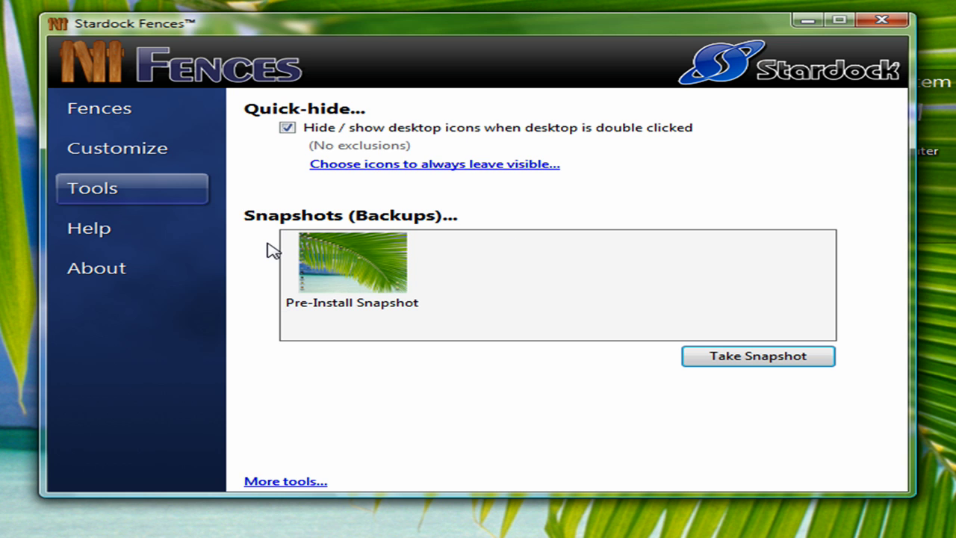
{"action": "double_click", "coordinate": [365, 273]}
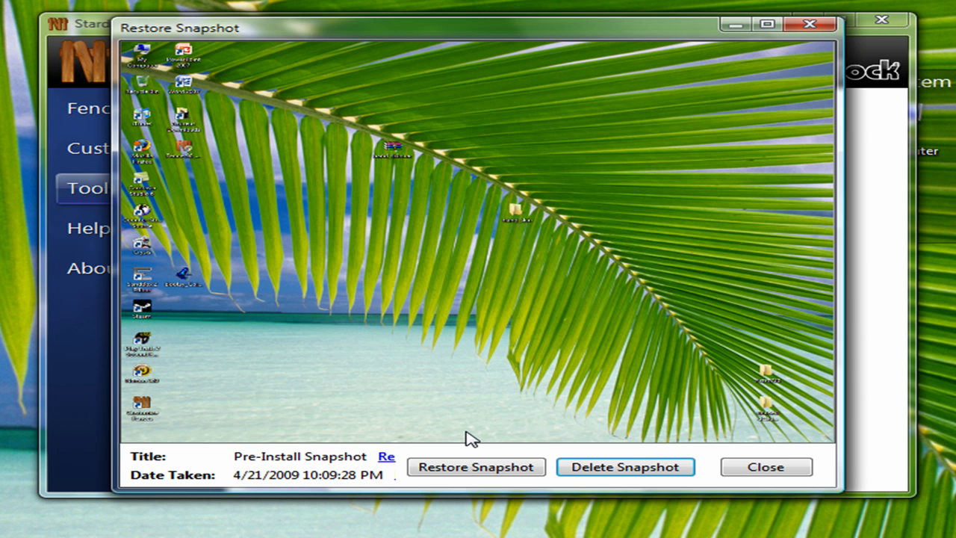
{"action": "left_click", "coordinate": [484, 468]}
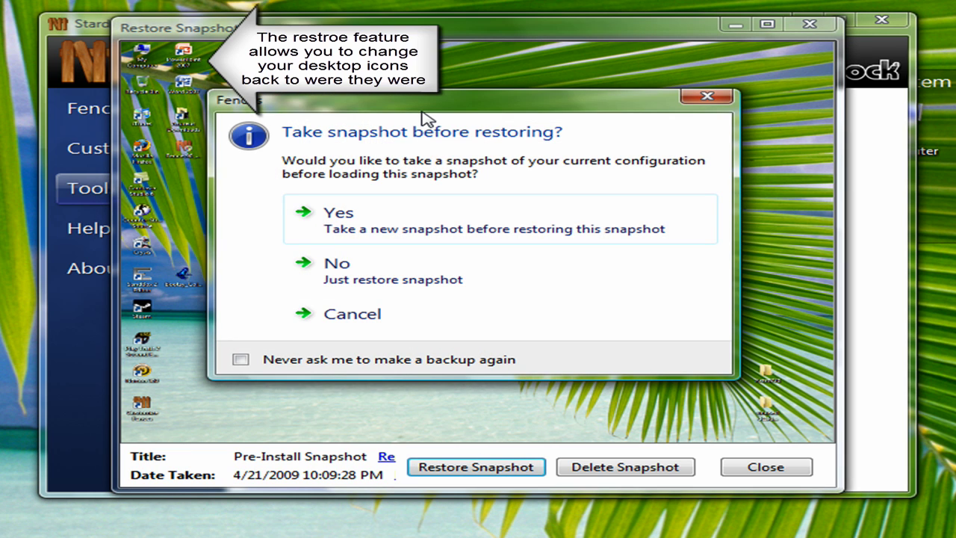
{"action": "left_click", "coordinate": [539, 292]}
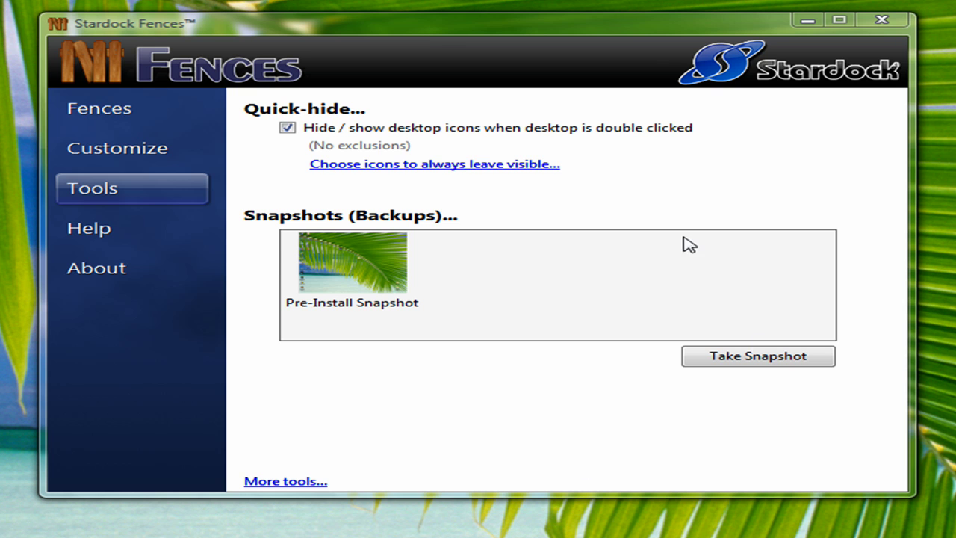
{"action": "double_click", "coordinate": [332, 254]}
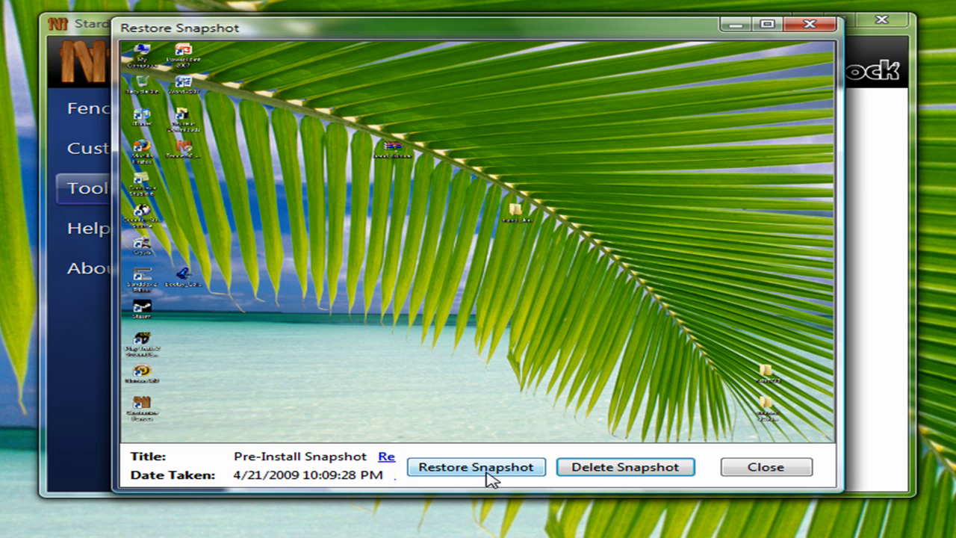
{"action": "left_click", "coordinate": [751, 469]}
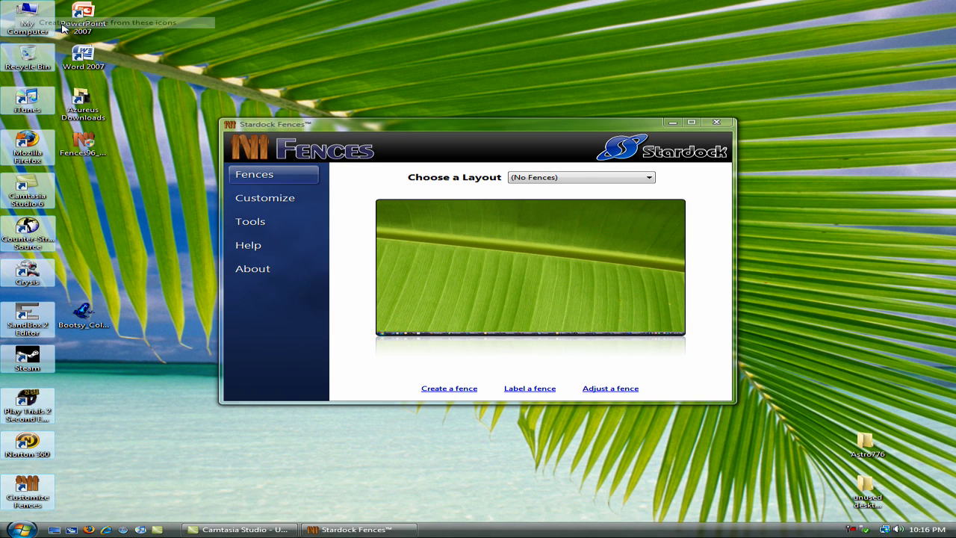
- Fence the left icon column as 'icons' and move that fence to the right screen edge
{"action": "left_click_drag", "start_coordinate": [15, 15], "coordinate": [67, 514]}
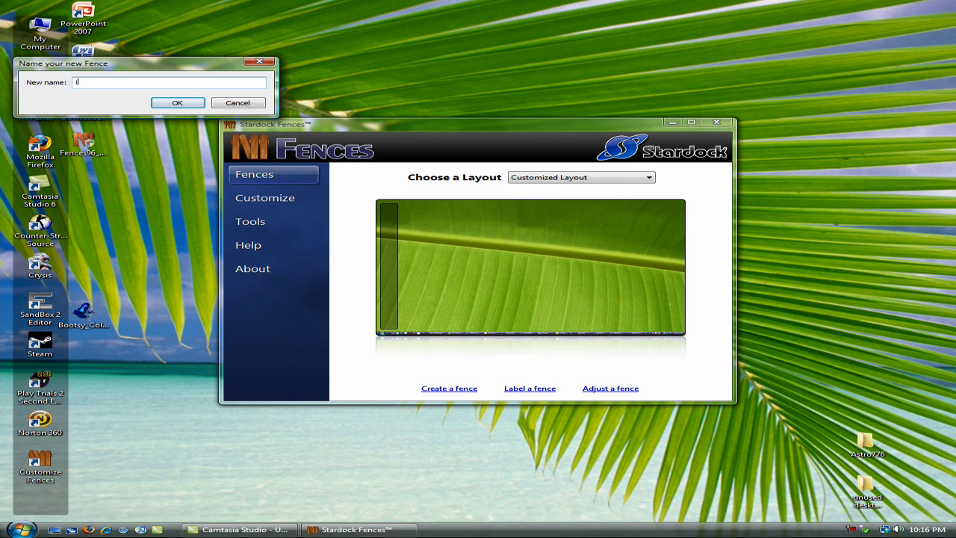
{"action": "left_click", "coordinate": [178, 102]}
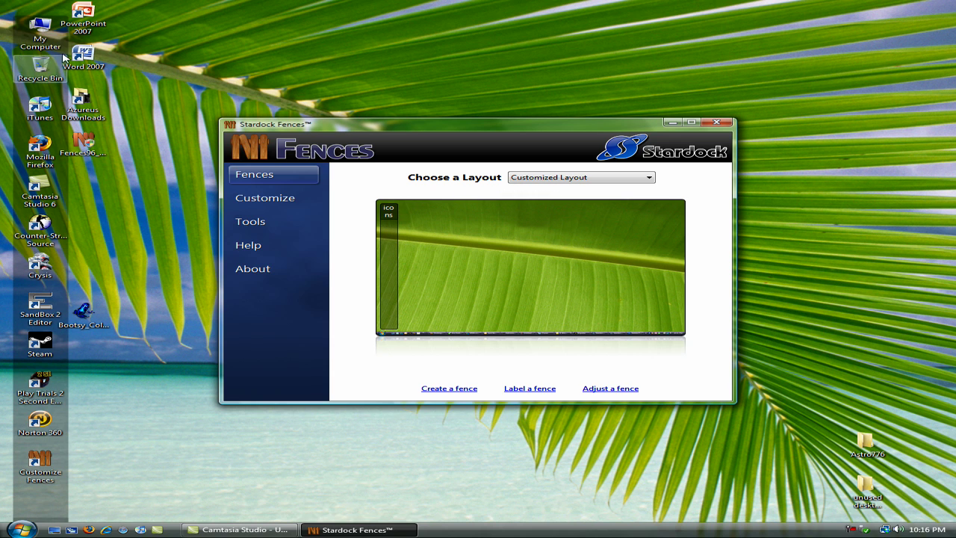
{"action": "left_click_drag", "start_coordinate": [19, 14], "coordinate": [859, 13]}
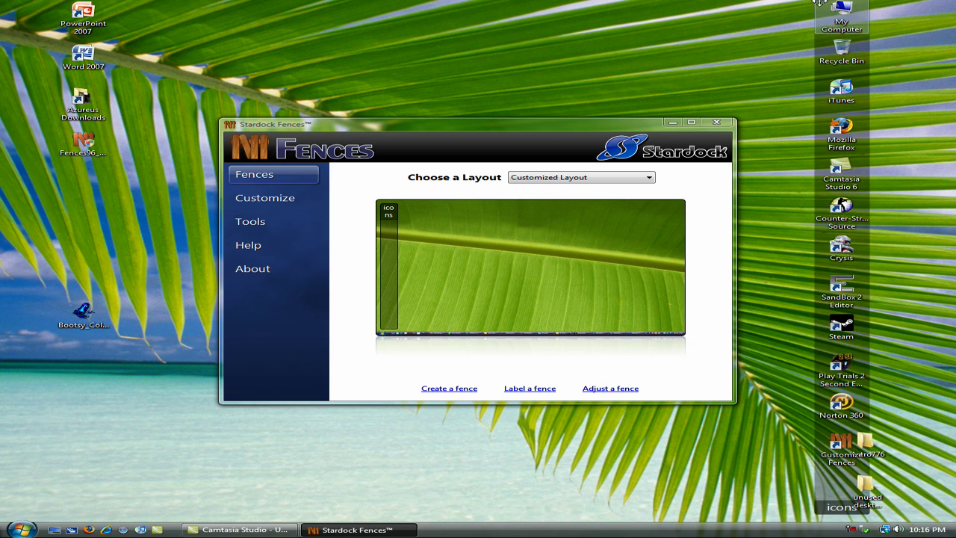
- Restore the Pre-Install Snapshot again, declining to snapshot the current setup first
{"action": "left_click", "coordinate": [269, 223]}
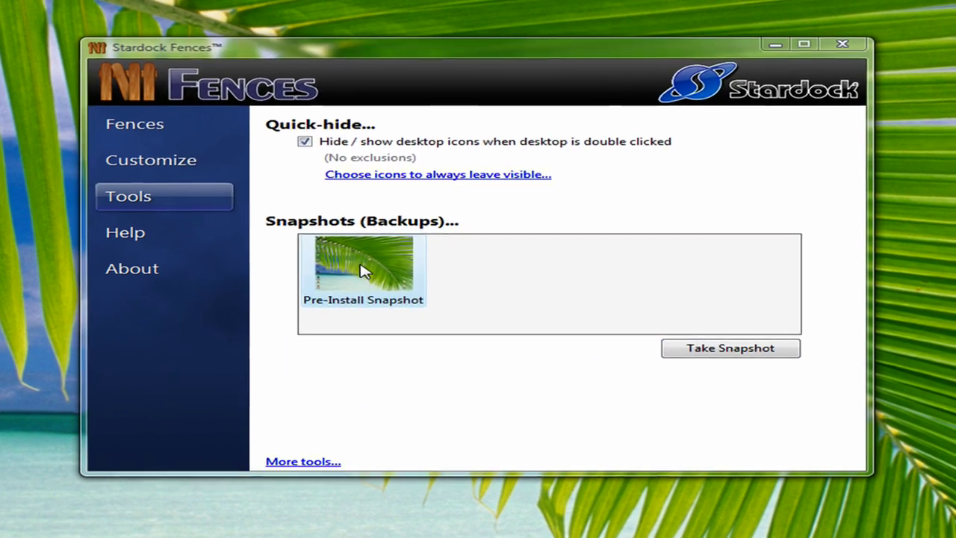
{"action": "double_click", "coordinate": [404, 272]}
{"action": "left_click", "coordinate": [477, 450]}
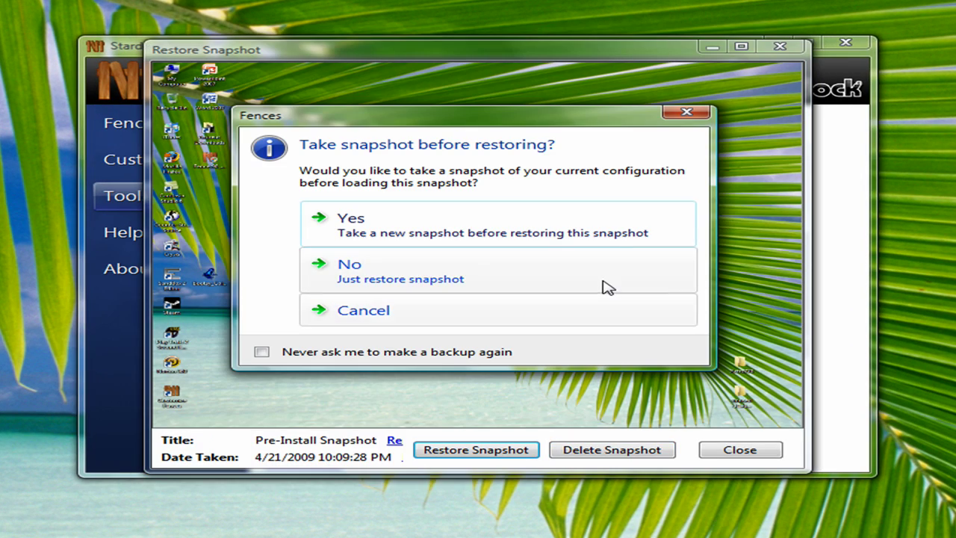
{"action": "left_click", "coordinate": [606, 286]}
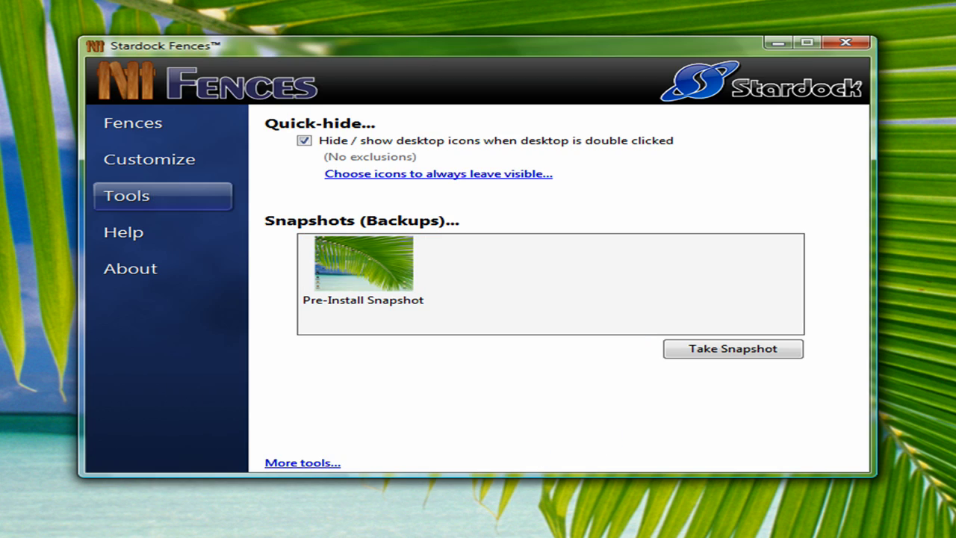